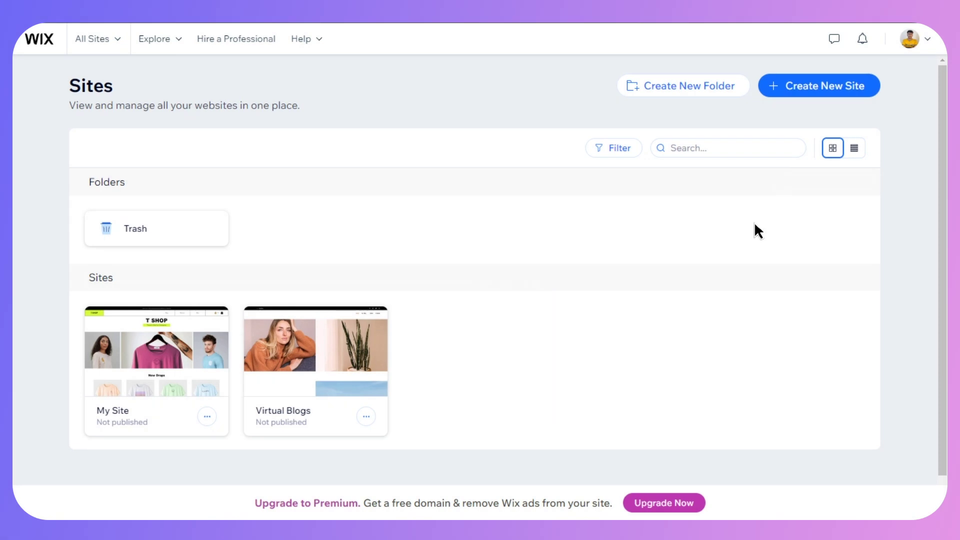
Step: Choose Select & Edit Site on the My Site card to open the T SHOP site in the editor
{"action": "mouse_move", "coordinate": [137, 377]}
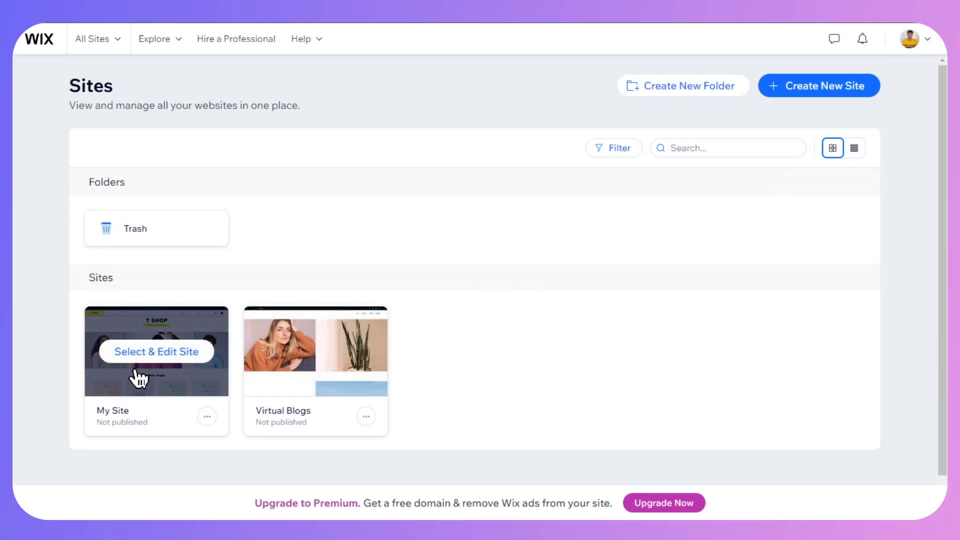
{"action": "left_click", "coordinate": [149, 367]}
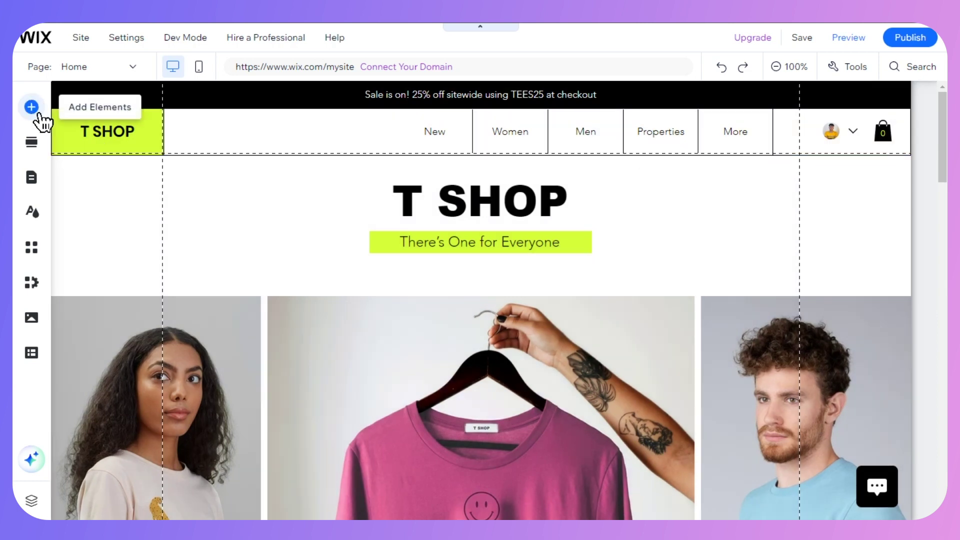
Step: Add Wix Site Search from the Menu & Anchor elements, putting a search bar in the header
{"action": "left_click", "coordinate": [31, 107]}
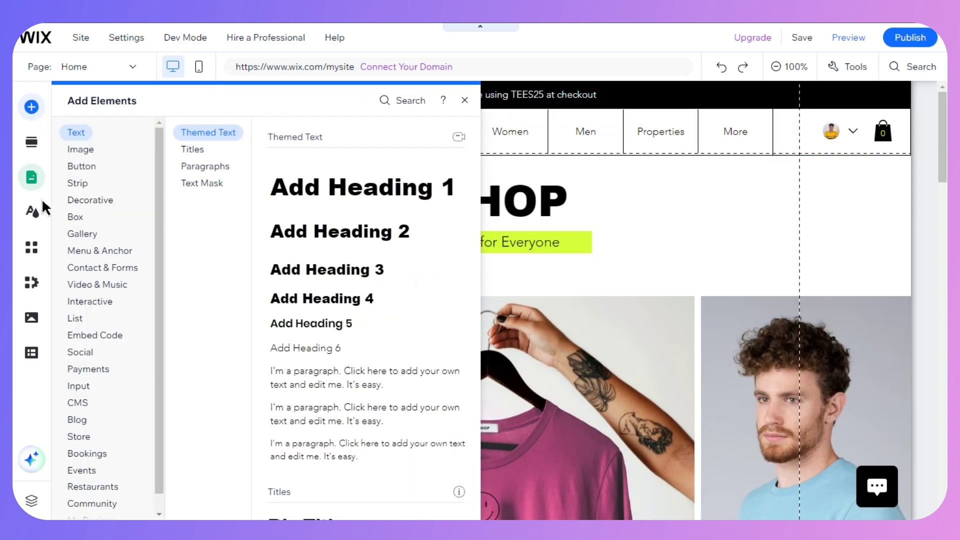
{"action": "left_click", "coordinate": [111, 251]}
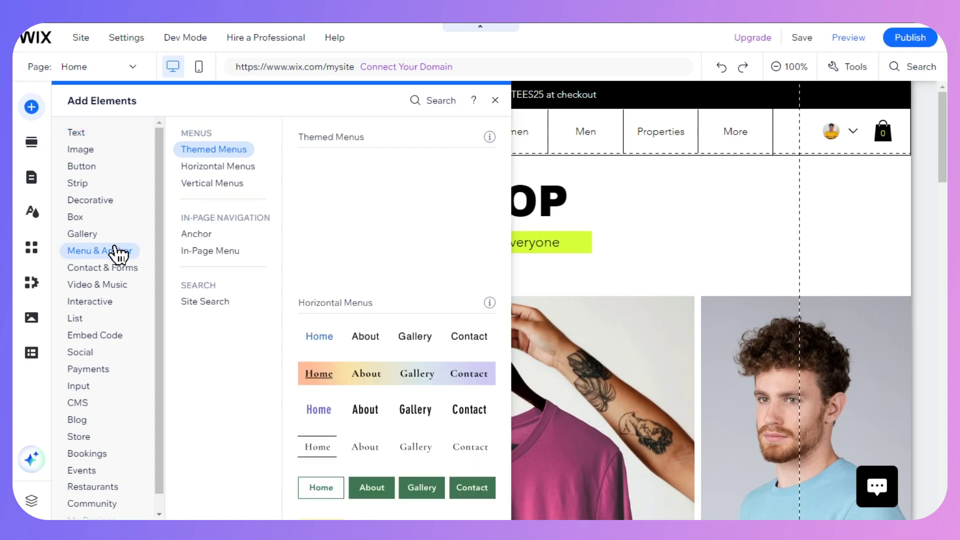
{"action": "left_click", "coordinate": [109, 202]}
{"action": "left_click", "coordinate": [122, 252]}
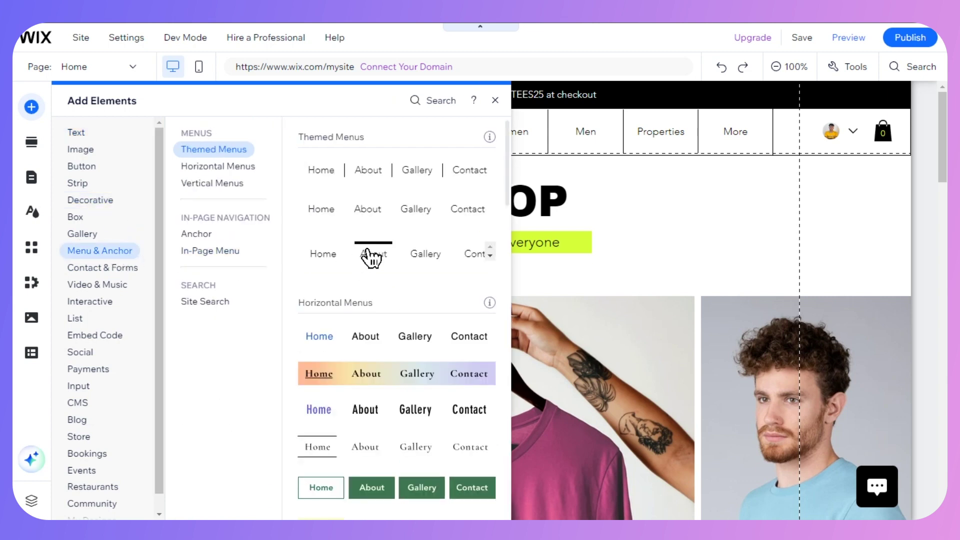
{"action": "scroll", "coordinate": [387, 307], "scroll_direction": "down", "scroll_amount": 10}
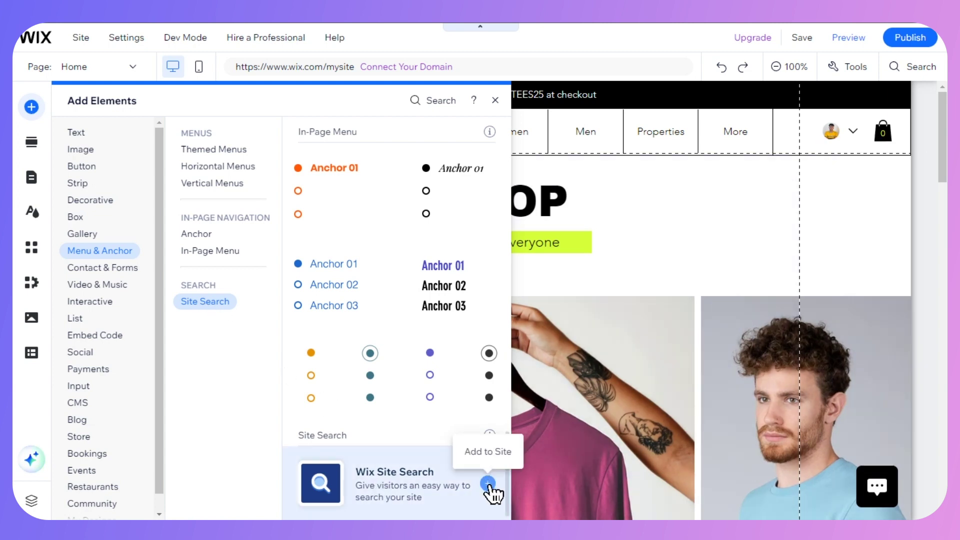
{"action": "left_click", "coordinate": [488, 483]}
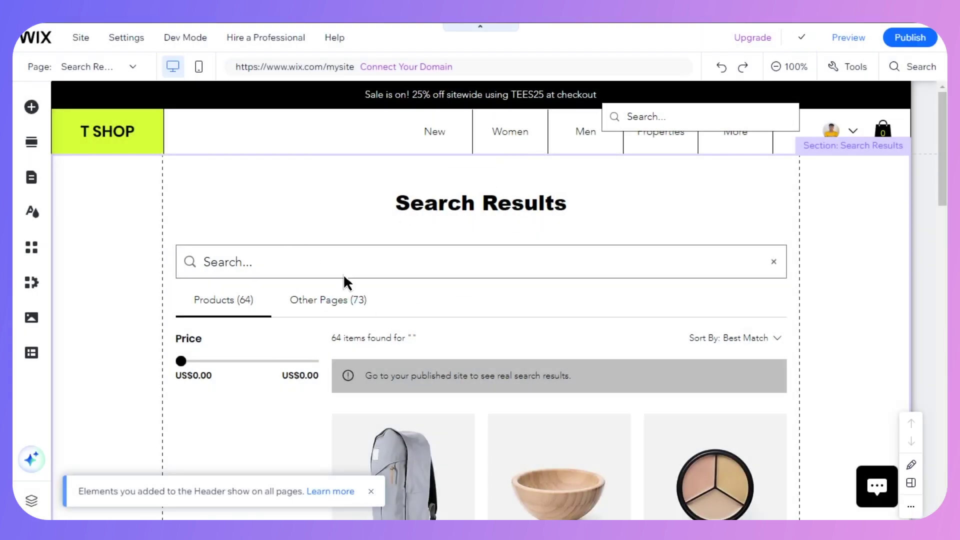
Step: Drag the header search bar left so it sits beside the T SHOP logo, before the menu items
{"action": "left_click", "coordinate": [685, 103]}
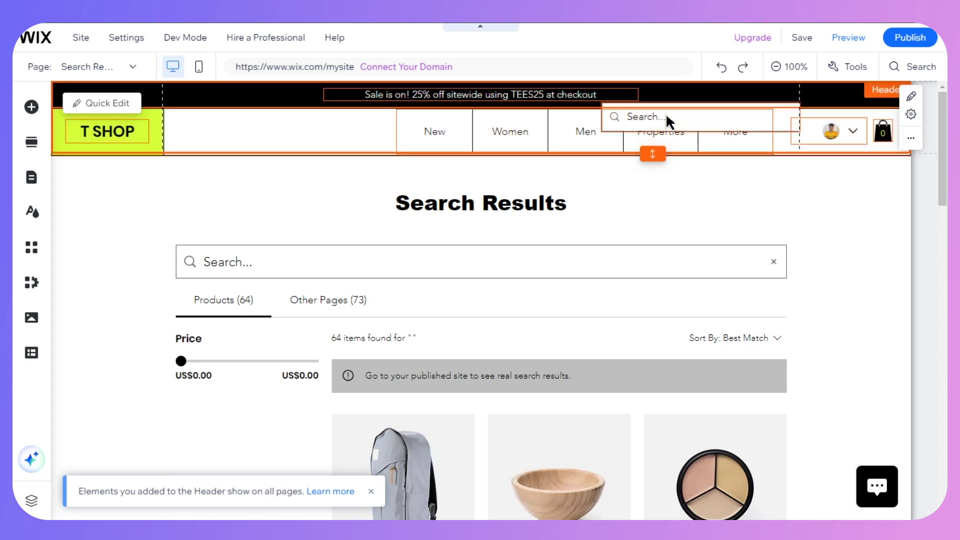
{"action": "left_click", "coordinate": [785, 105]}
{"action": "left_click_drag", "start_coordinate": [724, 113], "coordinate": [317, 128]}
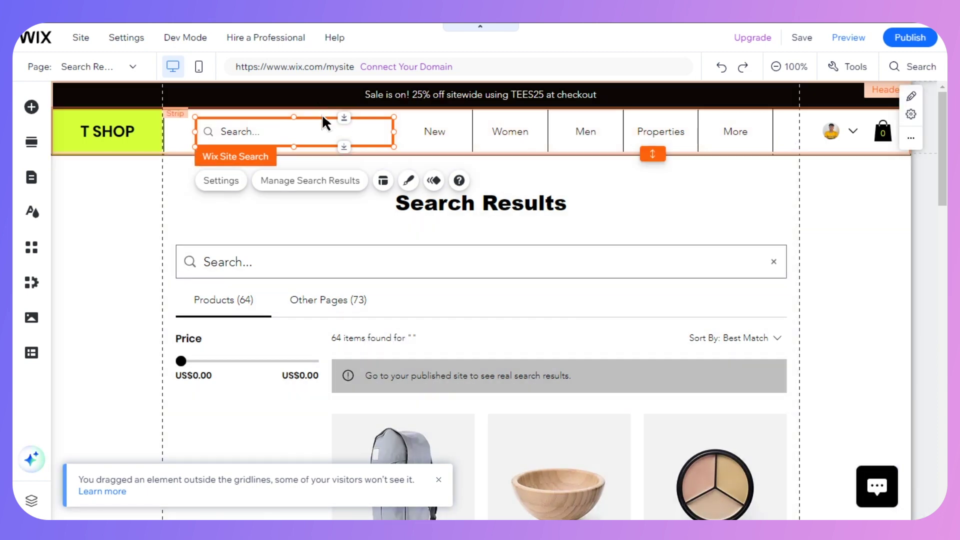
{"action": "left_click_drag", "start_coordinate": [326, 134], "coordinate": [328, 133]}
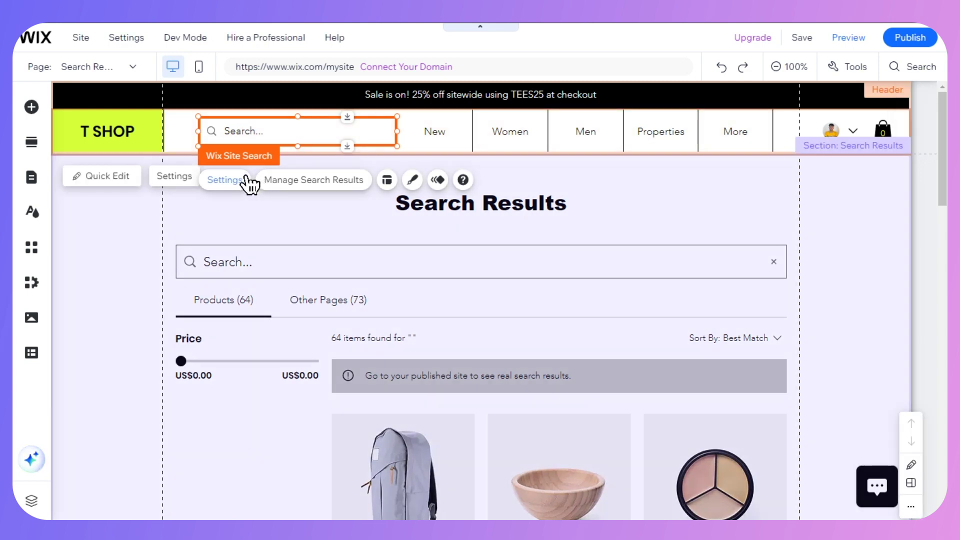
Step: In the search bar settings, keep result suggestions on and switch off trending items before typing
{"action": "left_click", "coordinate": [247, 182]}
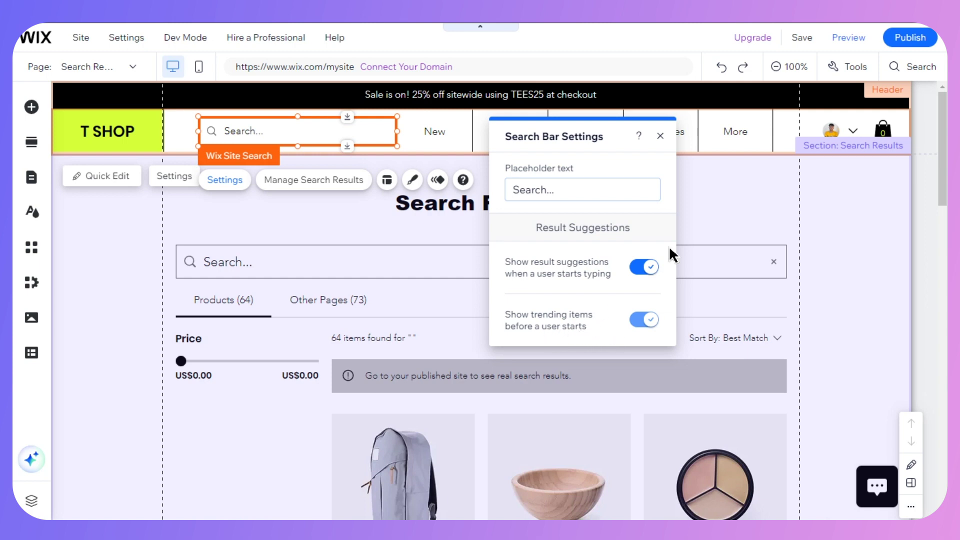
{"action": "left_click", "coordinate": [605, 275]}
{"action": "left_click", "coordinate": [645, 268]}
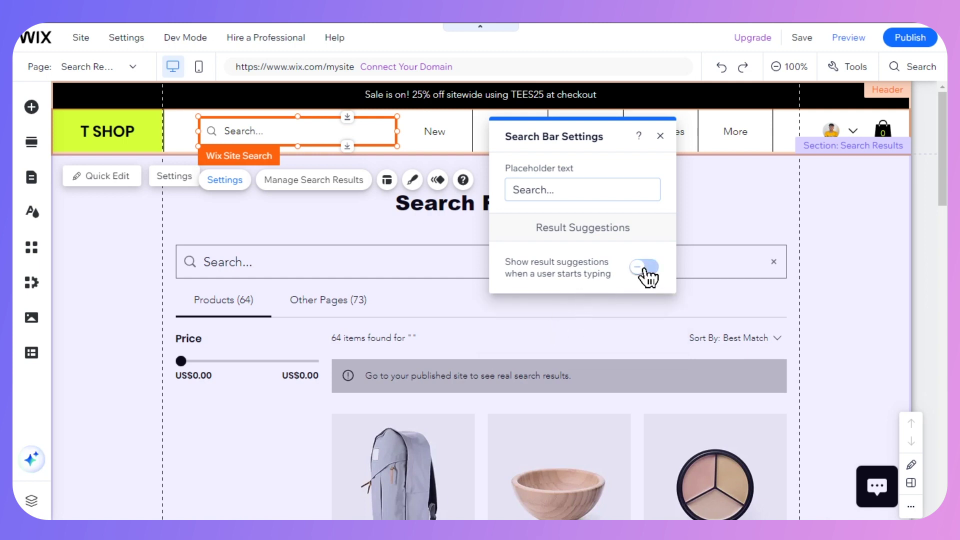
{"action": "left_click", "coordinate": [645, 320]}
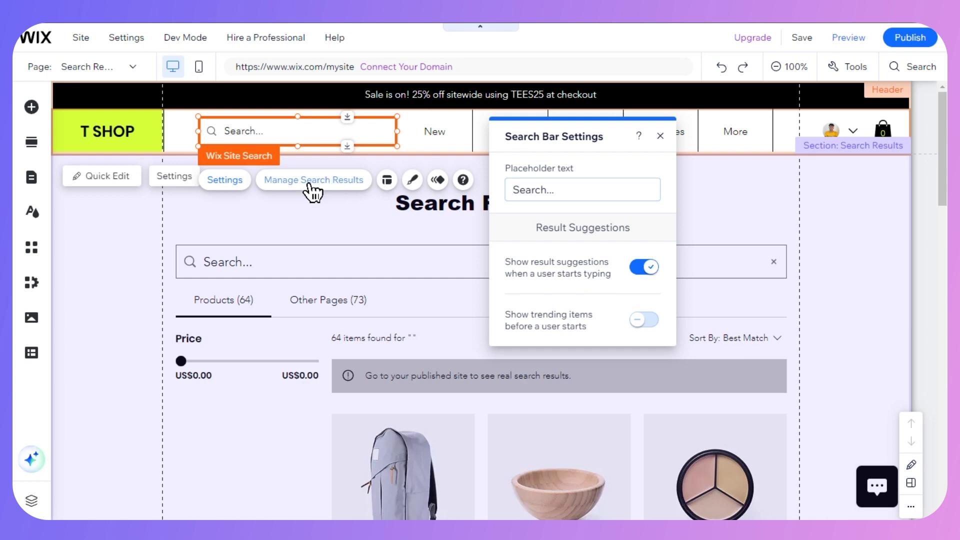
{"action": "left_click", "coordinate": [314, 199]}
{"action": "scroll", "coordinate": [314, 206], "scroll_direction": "down", "scroll_amount": 2}
Step: In the Search Results Manage Settings, turn off Other Pages so only Products are searched
{"action": "scroll", "coordinate": [315, 205], "scroll_direction": "down", "scroll_amount": 3}
{"action": "double_click", "coordinate": [315, 208]}
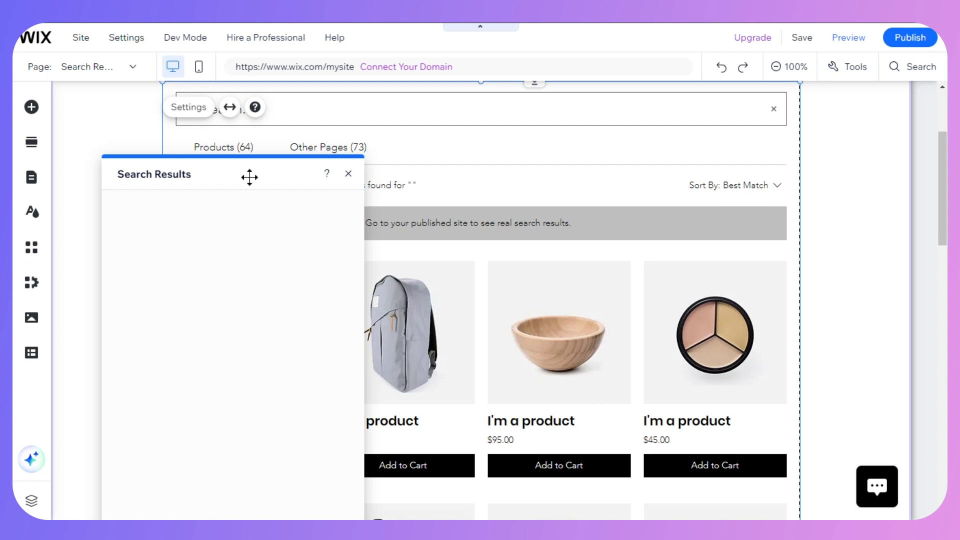
{"action": "left_click_drag", "start_coordinate": [250, 177], "coordinate": [247, 140]}
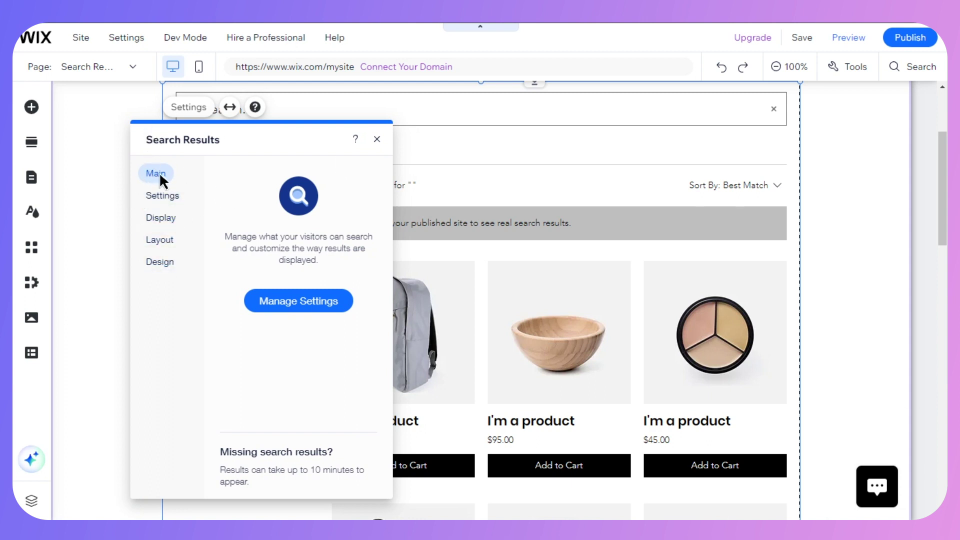
{"action": "left_click", "coordinate": [276, 306]}
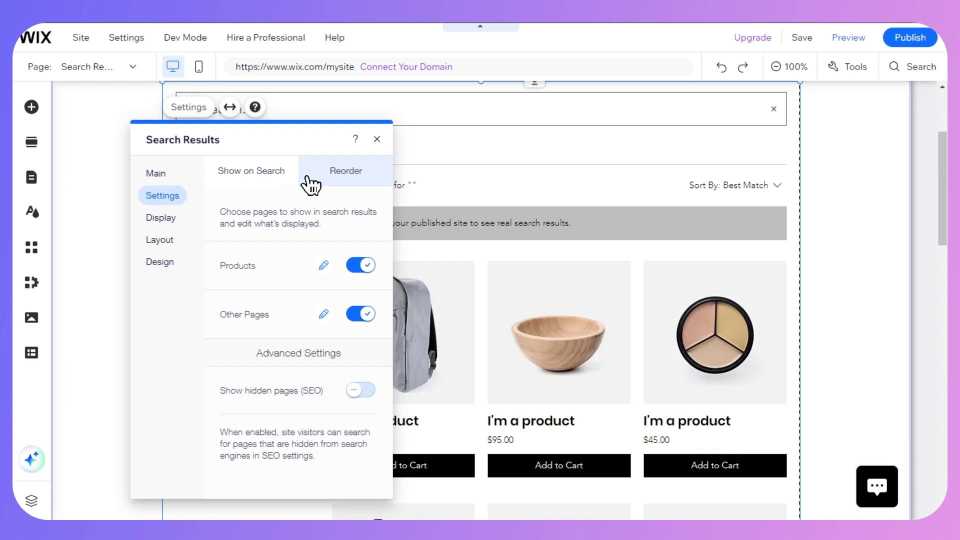
{"action": "left_click", "coordinate": [342, 176]}
{"action": "left_click", "coordinate": [231, 179]}
{"action": "left_click", "coordinate": [364, 315]}
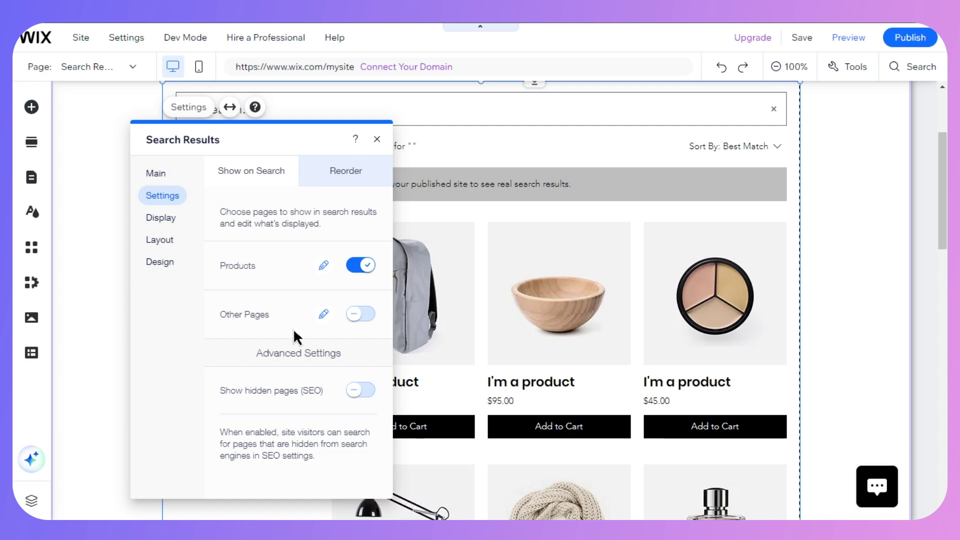
{"action": "left_click", "coordinate": [343, 172]}
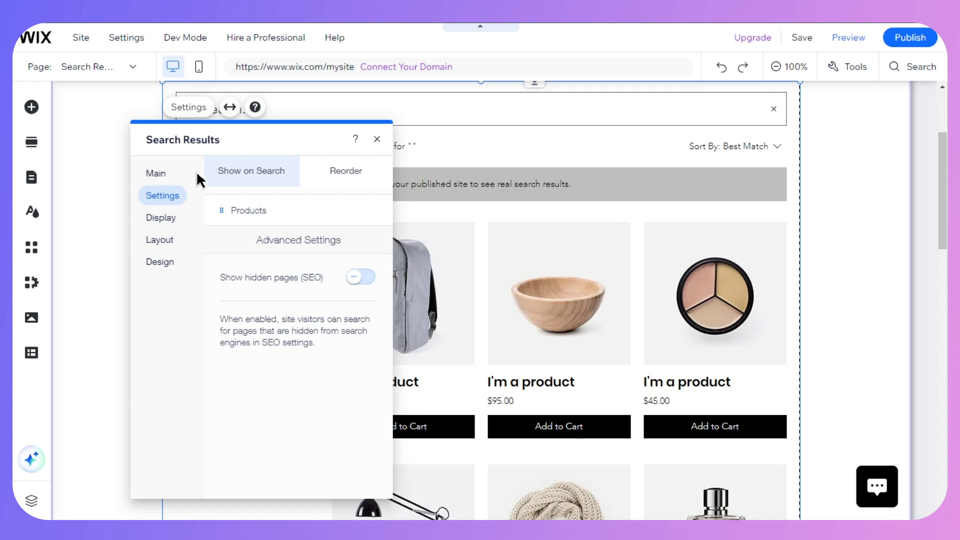
{"action": "left_click", "coordinate": [156, 220]}
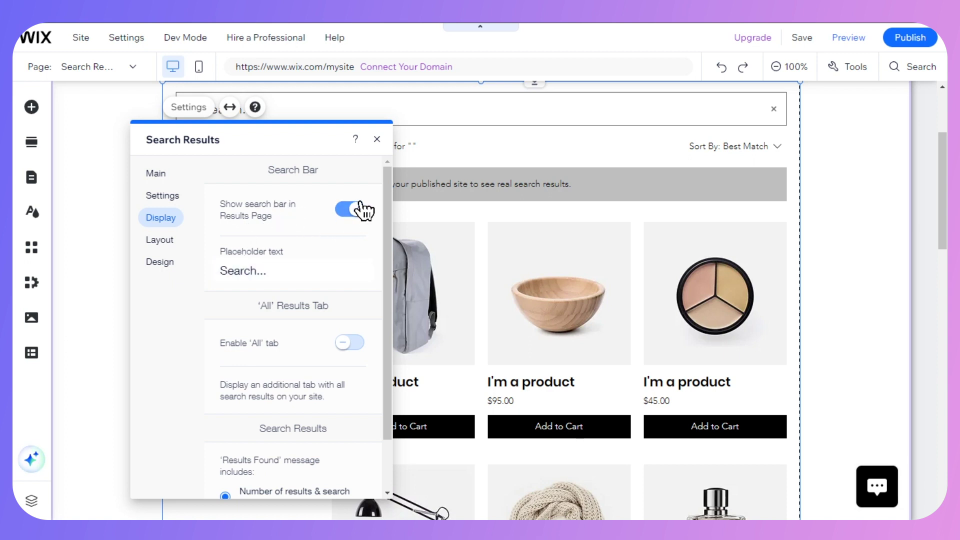
Step: Change the results-page search bar placeholder to 'Search Products'
{"action": "left_click", "coordinate": [243, 266]}
{"action": "left_click", "coordinate": [255, 271]}
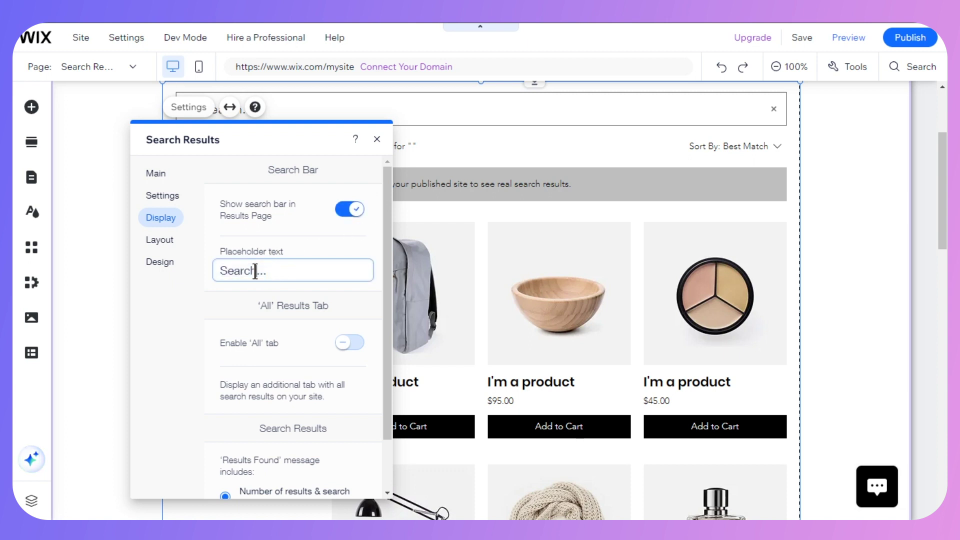
{"action": "left_click_drag", "start_coordinate": [278, 270], "coordinate": [215, 278]}
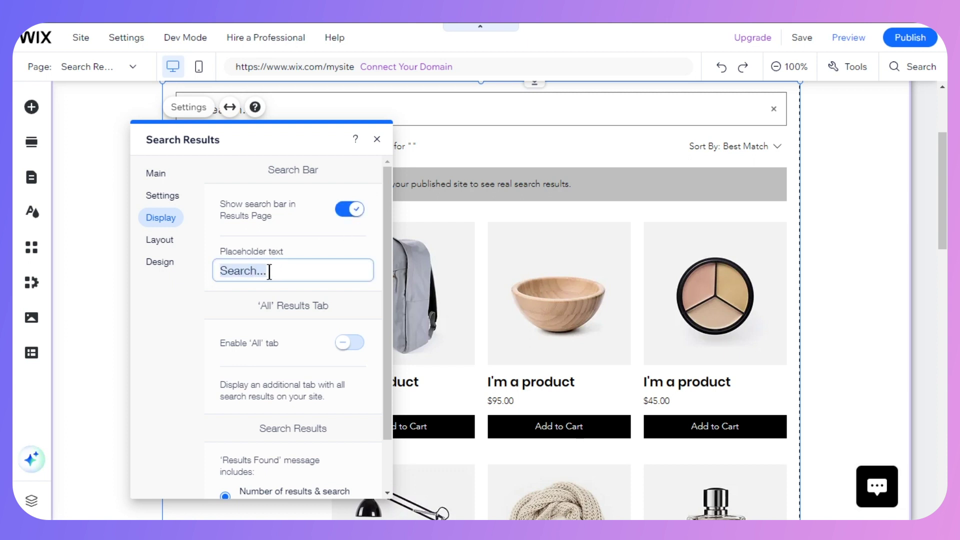
{"action": "type", "text": "Search Products"}
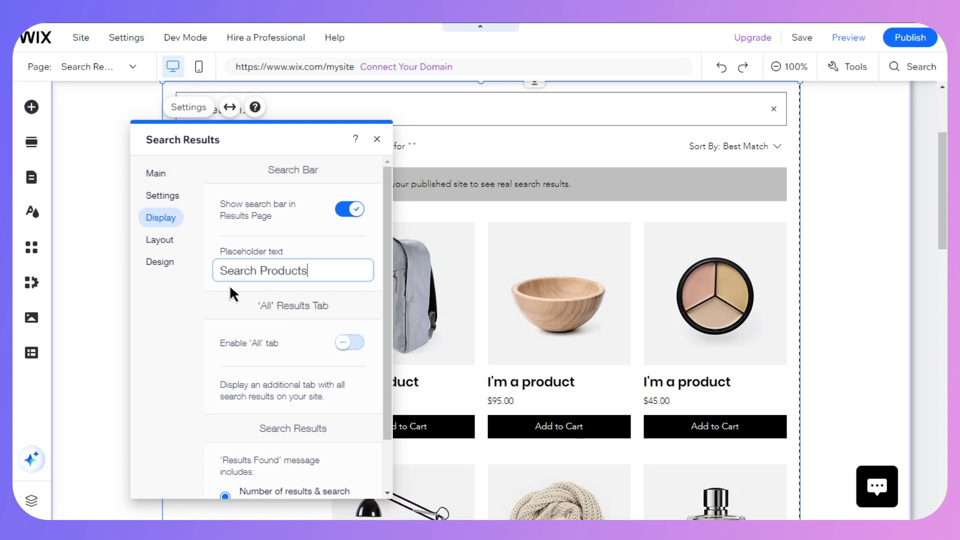
{"action": "scroll", "coordinate": [329, 330], "scroll_direction": "down", "scroll_amount": 2}
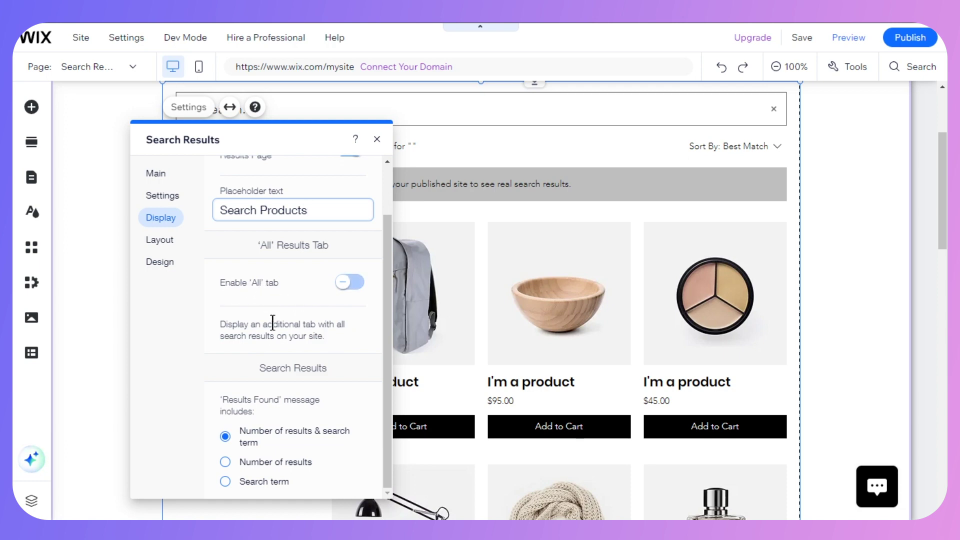
Step: Disable the 'All' results tab and set the Results Found message to show only the search term
{"action": "left_click", "coordinate": [354, 283]}
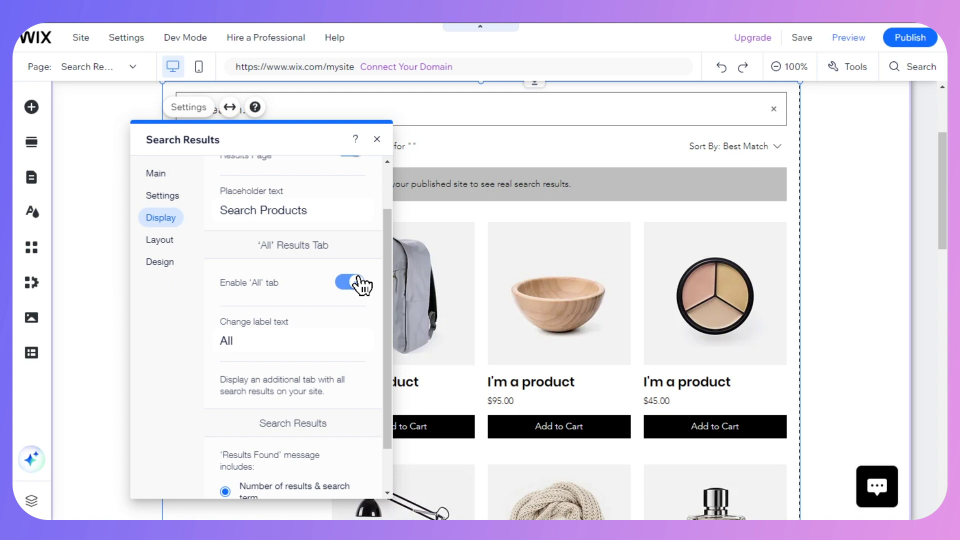
{"action": "scroll", "coordinate": [354, 283], "scroll_direction": "down", "scroll_amount": 1}
{"action": "scroll", "coordinate": [340, 290], "scroll_direction": "up", "scroll_amount": 2}
{"action": "double_click", "coordinate": [225, 352]}
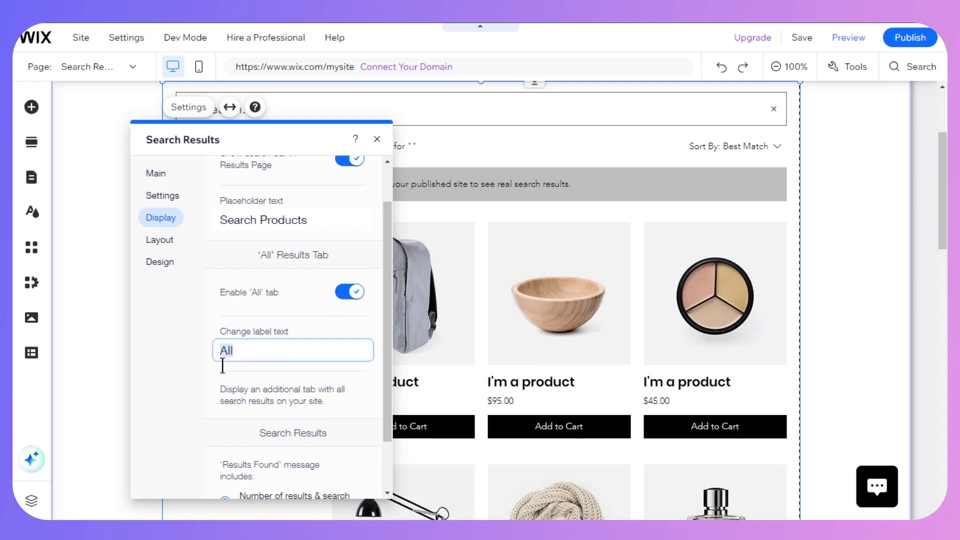
{"action": "left_click", "coordinate": [242, 350]}
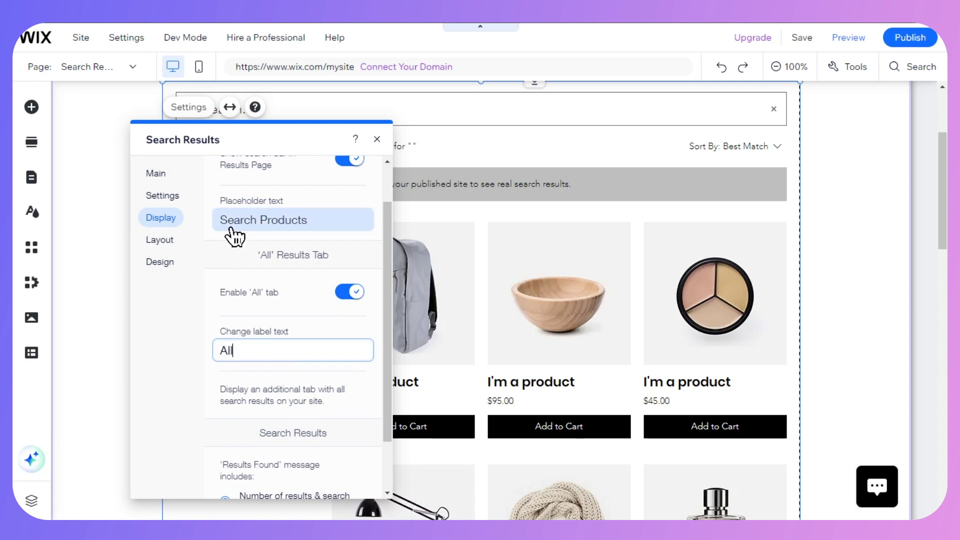
{"action": "left_click", "coordinate": [354, 294]}
{"action": "scroll", "coordinate": [388, 328], "scroll_direction": "down", "scroll_amount": 1}
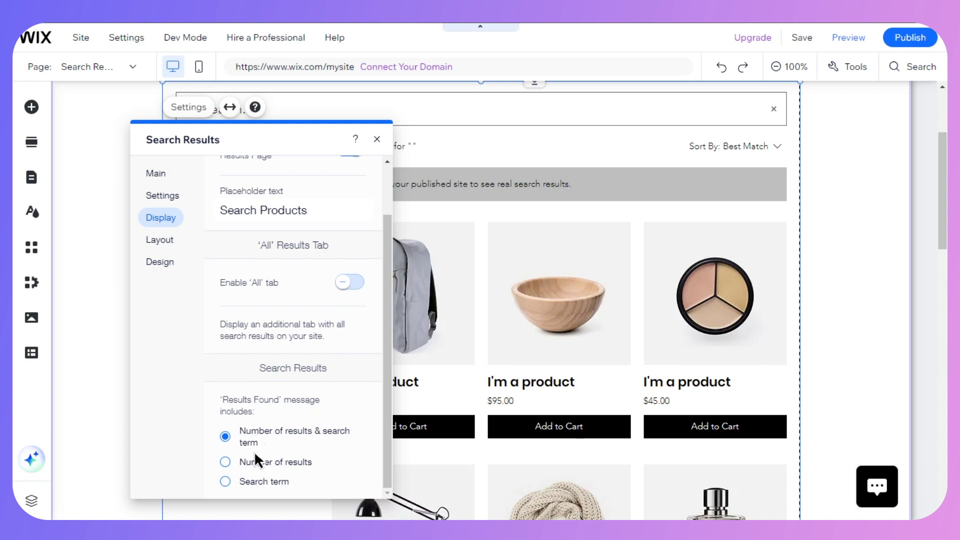
{"action": "left_click", "coordinate": [226, 482]}
Step: In Layout, left-align the results menu, set 15 results per page, and keep pagination centred
{"action": "left_click", "coordinate": [152, 242]}
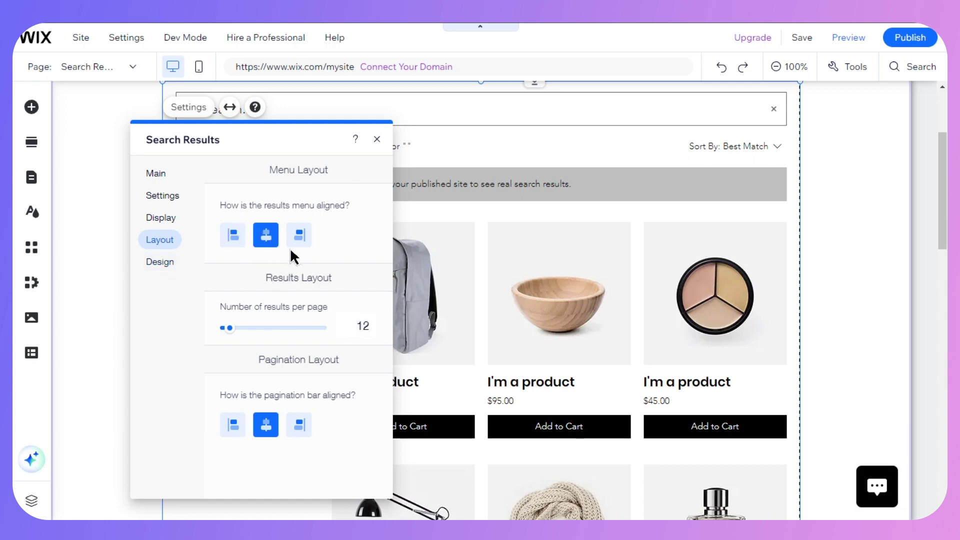
{"action": "left_click", "coordinate": [299, 236]}
{"action": "left_click", "coordinate": [242, 237]}
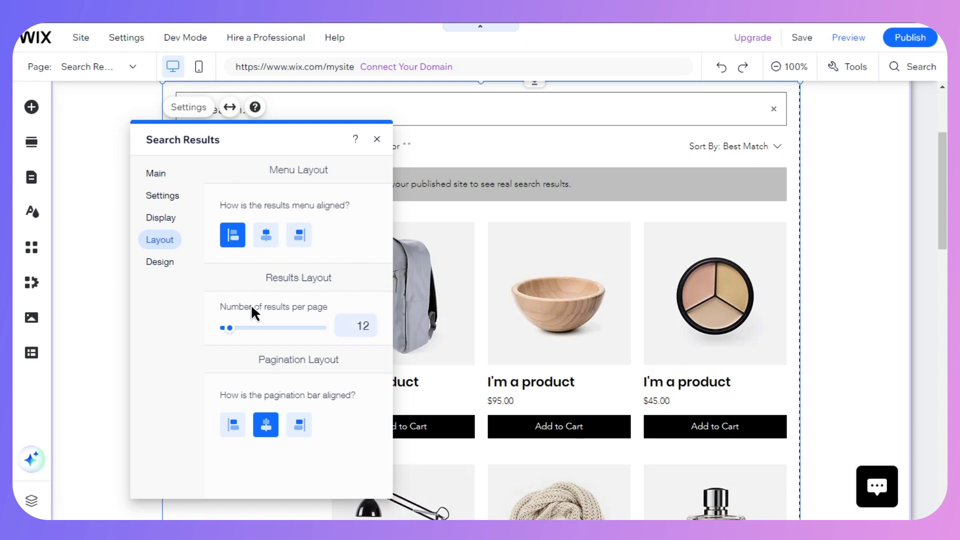
{"action": "left_click", "coordinate": [361, 328]}
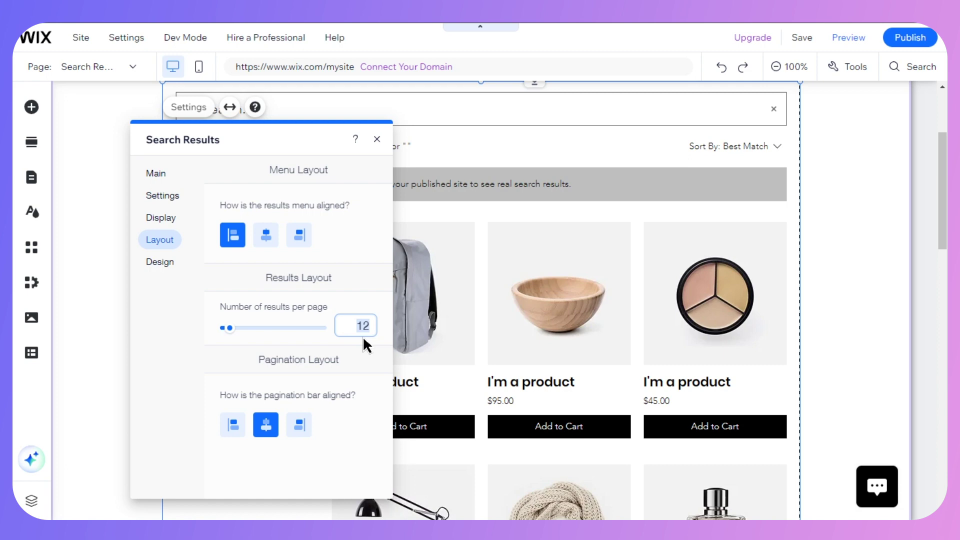
{"action": "type", "text": "15"}
{"action": "key", "text": "Return"}
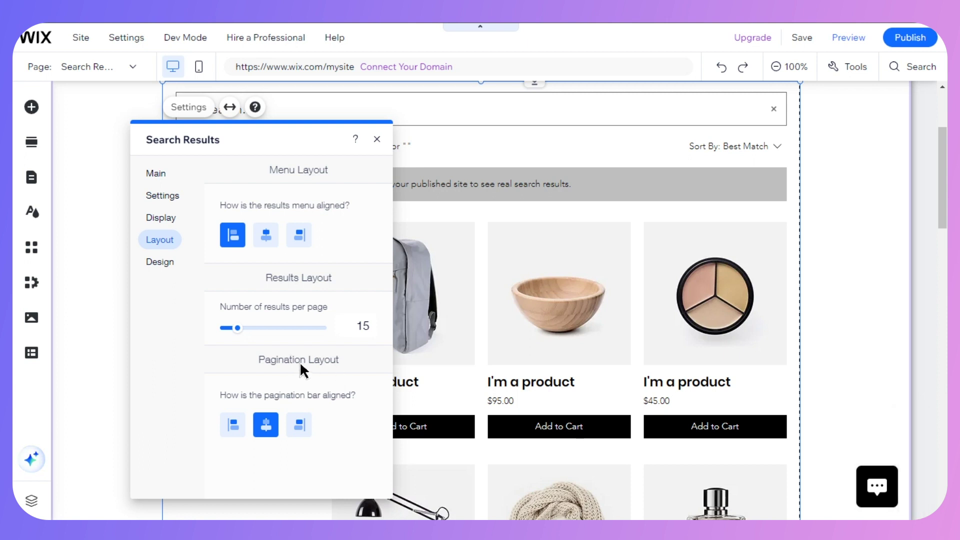
{"action": "left_click", "coordinate": [302, 428]}
{"action": "left_click", "coordinate": [232, 430]}
Step: Open the Design section's Search Bar options and move the settings panel aside
{"action": "left_click", "coordinate": [163, 262]}
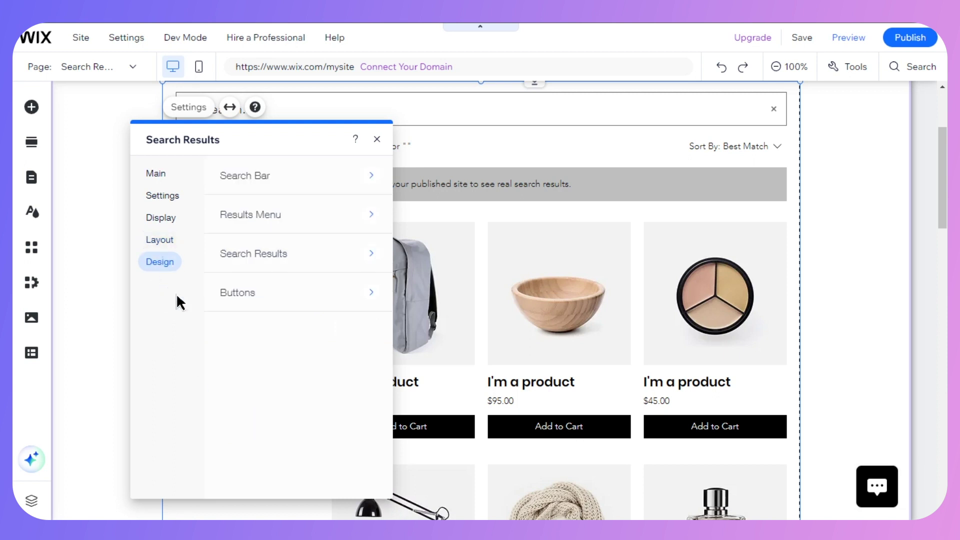
{"action": "left_click", "coordinate": [287, 190]}
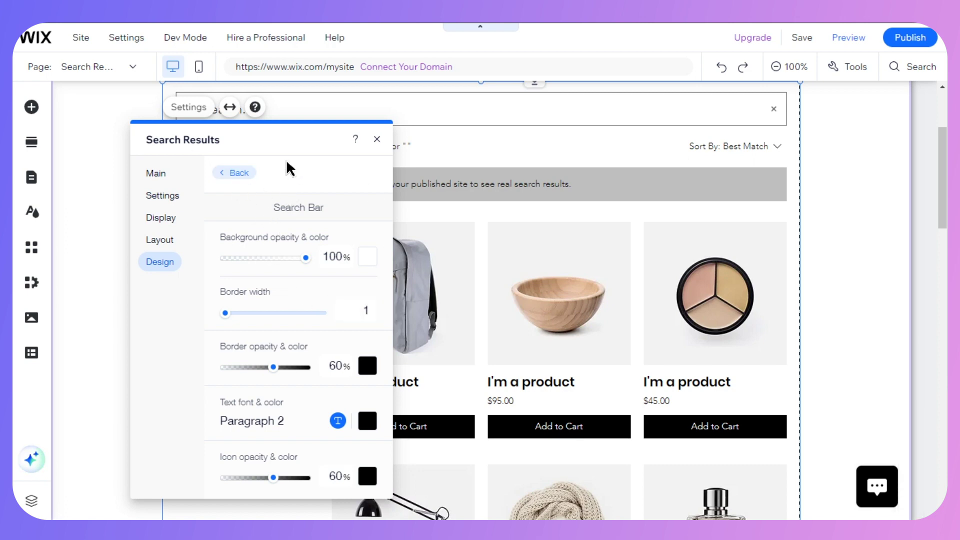
{"action": "left_click_drag", "start_coordinate": [259, 137], "coordinate": [493, 149]}
{"action": "scroll", "coordinate": [310, 214], "scroll_direction": "down", "scroll_amount": 4}
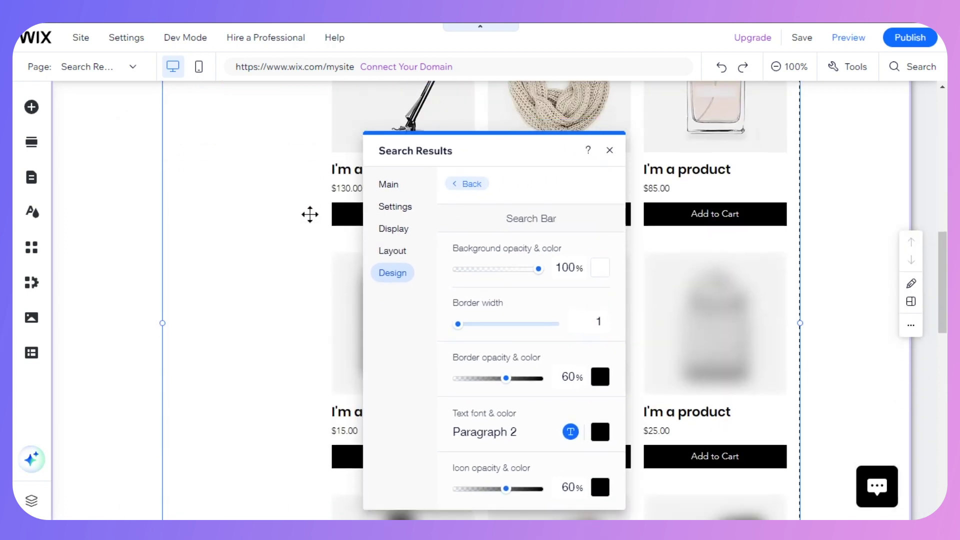
{"action": "scroll", "coordinate": [911, 277], "scroll_direction": "up", "scroll_amount": 7}
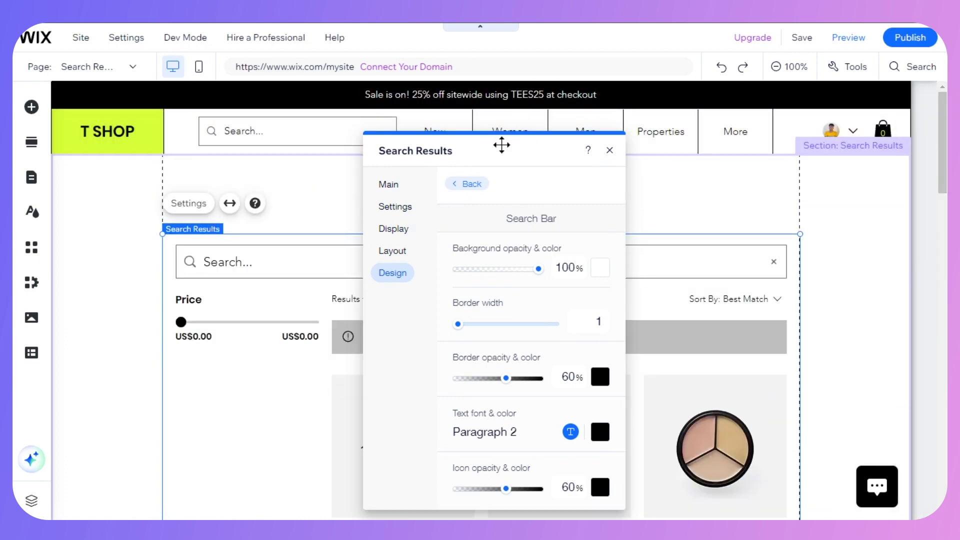
{"action": "left_click_drag", "start_coordinate": [500, 145], "coordinate": [602, 107]}
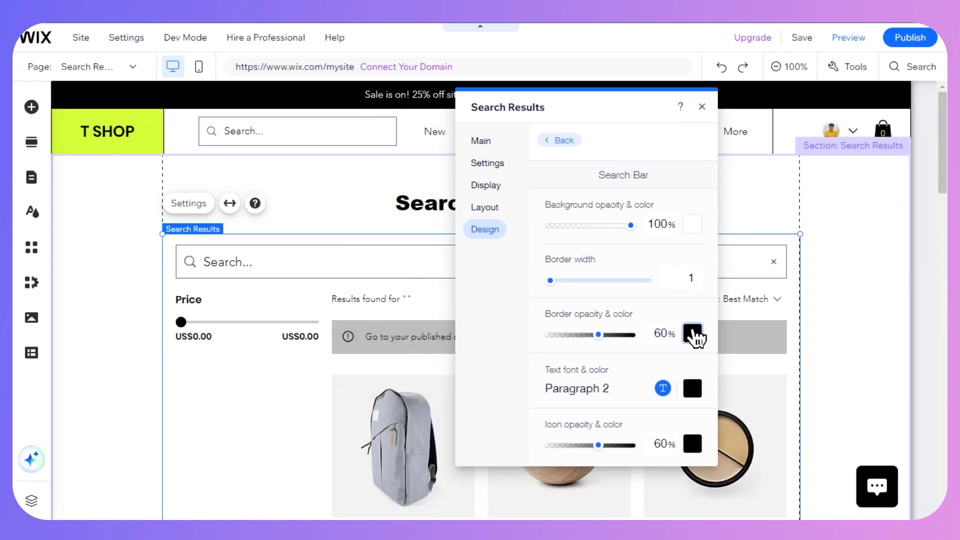
Step: Set the search bar border colour to red (#FF4040) and close the settings panel
{"action": "left_click", "coordinate": [694, 336]}
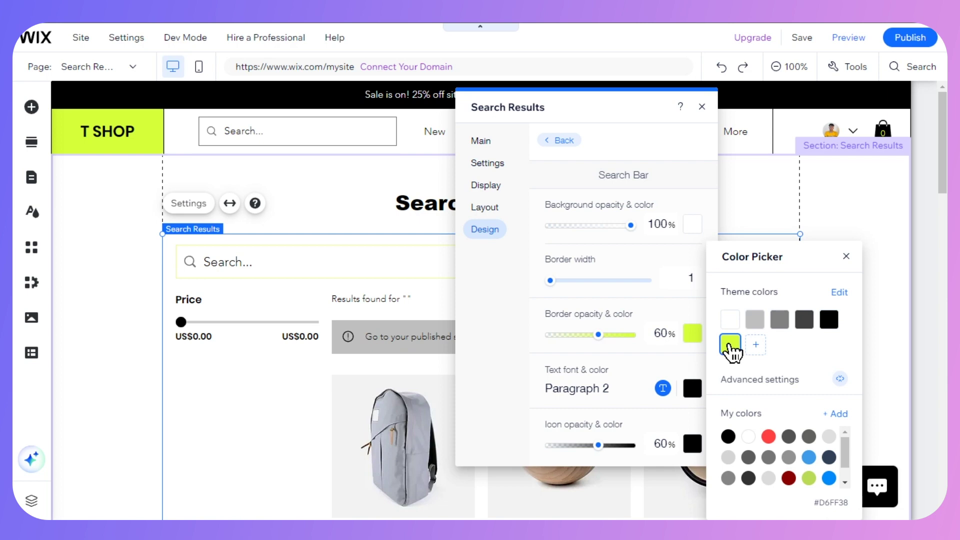
{"action": "left_click", "coordinate": [730, 344]}
{"action": "left_click", "coordinate": [770, 437]}
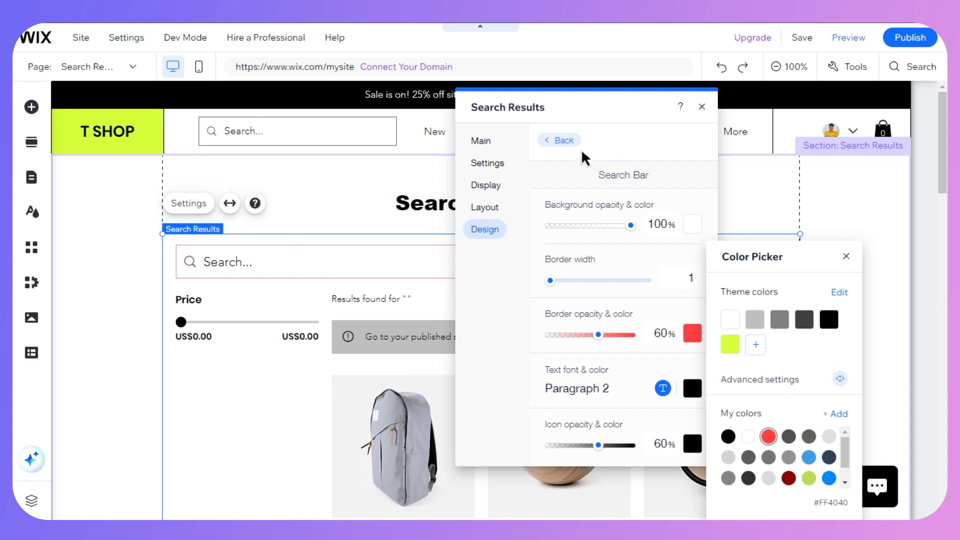
{"action": "left_click", "coordinate": [551, 140]}
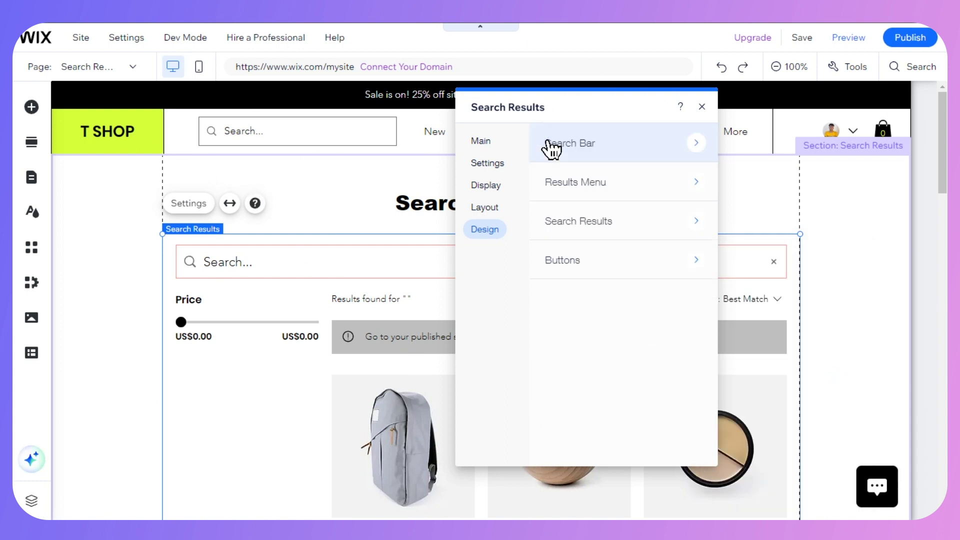
{"action": "left_click", "coordinate": [702, 106]}
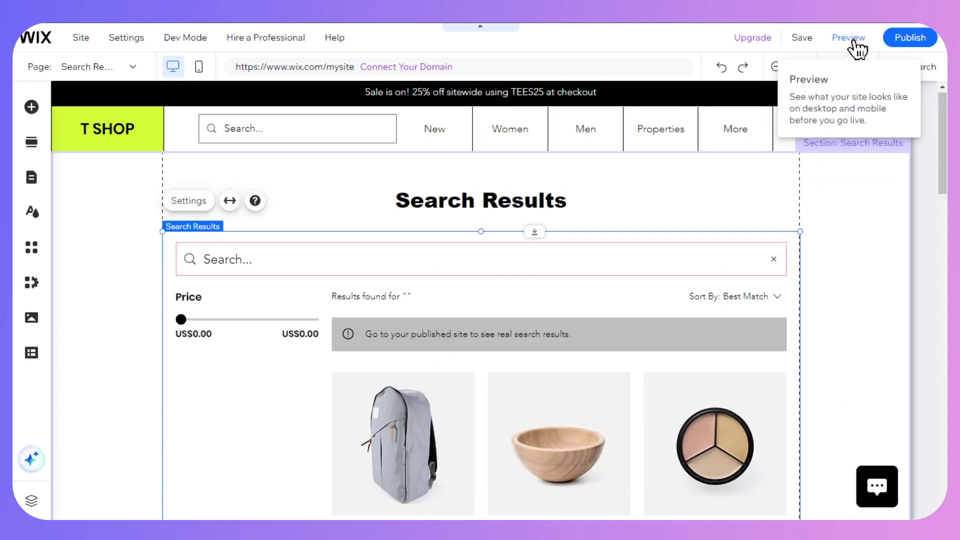
Step: Preview the site and scroll through the Search Results page
{"action": "left_click", "coordinate": [852, 39]}
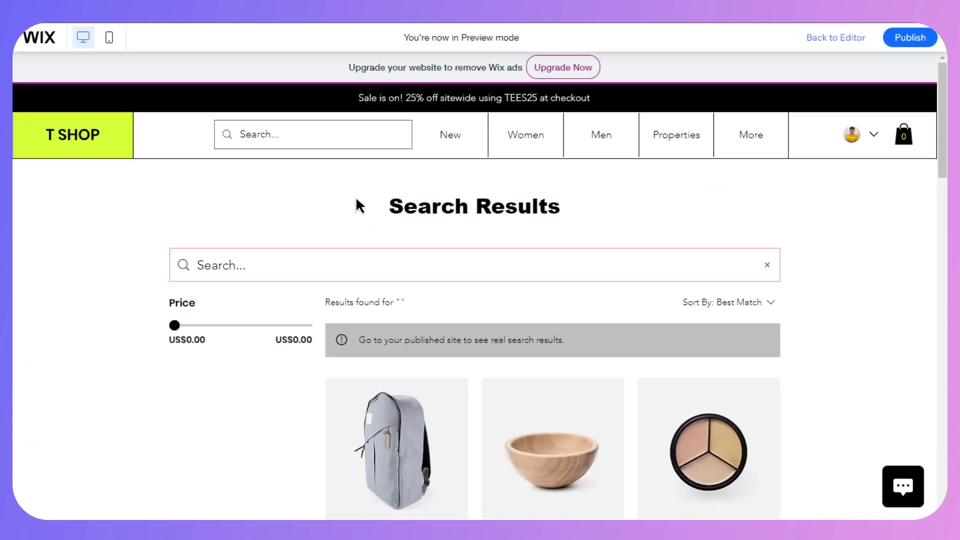
{"action": "left_click_drag", "start_coordinate": [356, 203], "coordinate": [638, 198]}
{"action": "left_click", "coordinate": [638, 203]}
{"action": "scroll", "coordinate": [638, 203], "scroll_direction": "down", "scroll_amount": 8}
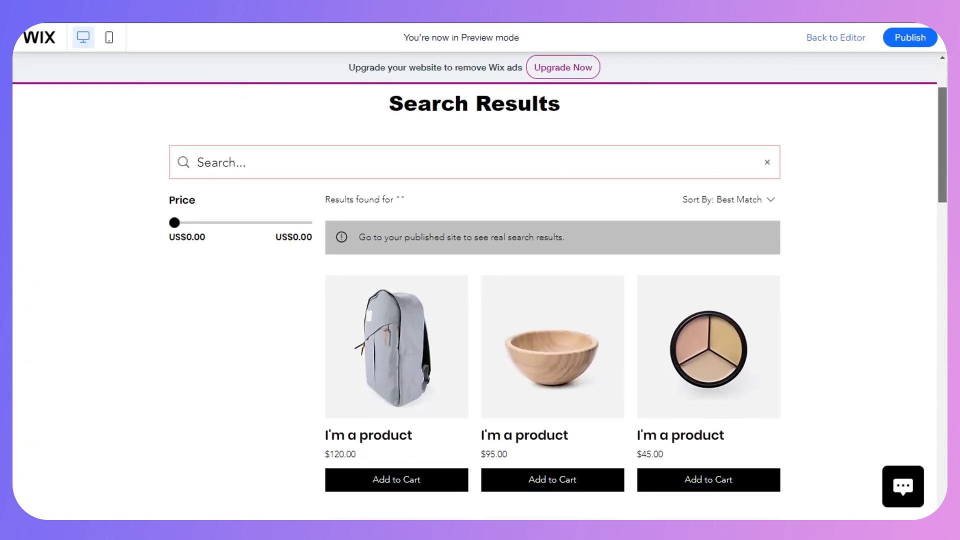
{"action": "scroll", "coordinate": [553, 300], "scroll_direction": "down", "scroll_amount": 8}
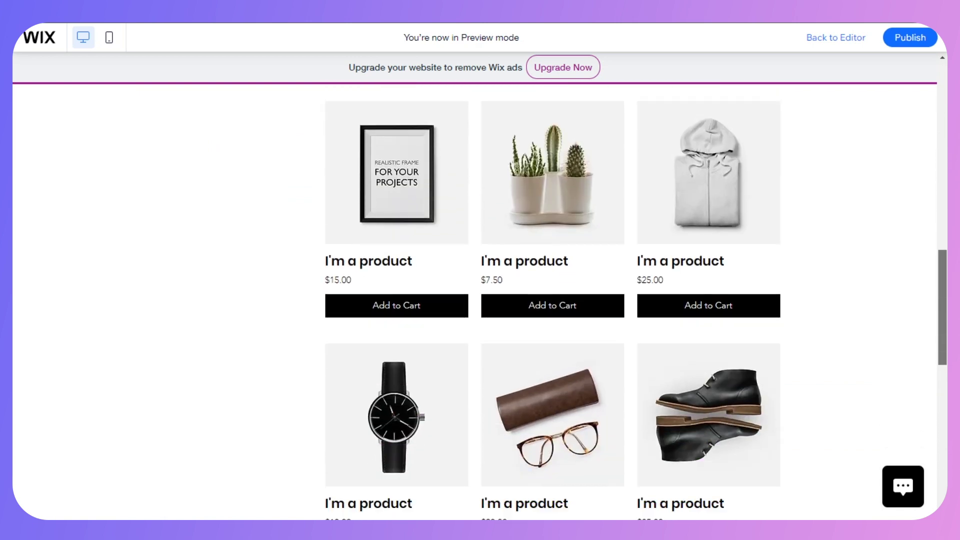
{"action": "scroll", "coordinate": [553, 300], "scroll_direction": "up", "scroll_amount": 8}
{"action": "scroll", "coordinate": [932, 134], "scroll_direction": "up", "scroll_amount": 10}
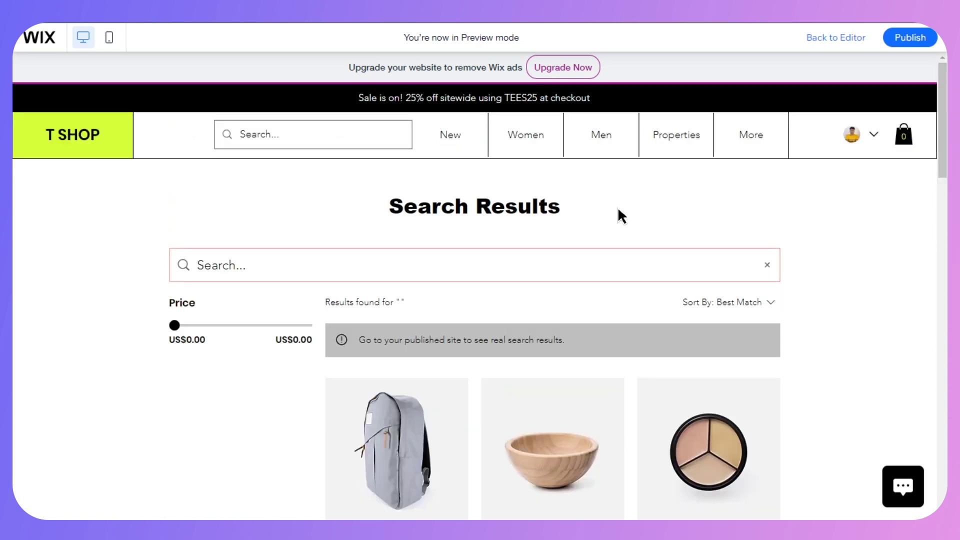
{"action": "scroll", "coordinate": [481, 300], "scroll_direction": "down", "scroll_amount": 3}
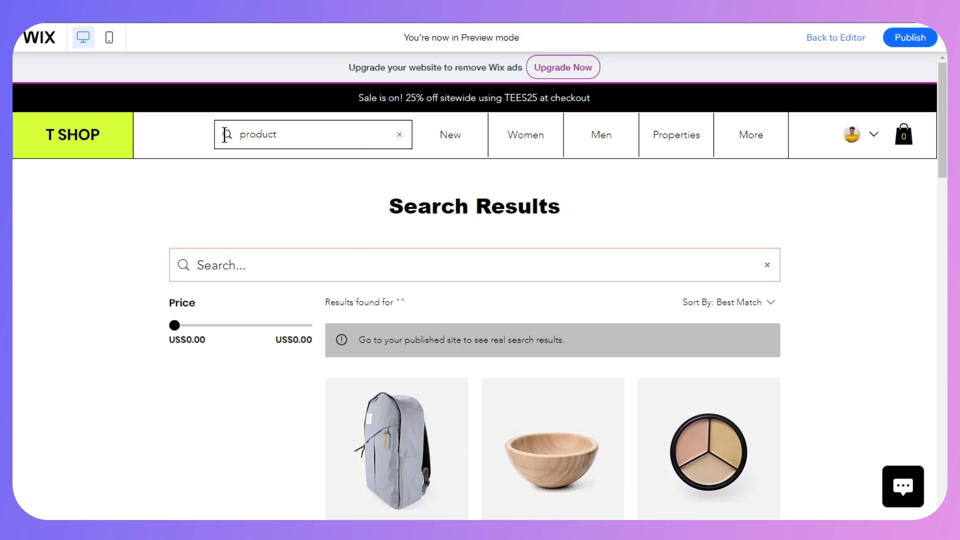
{"action": "scroll", "coordinate": [871, 175], "scroll_direction": "down", "scroll_amount": 3}
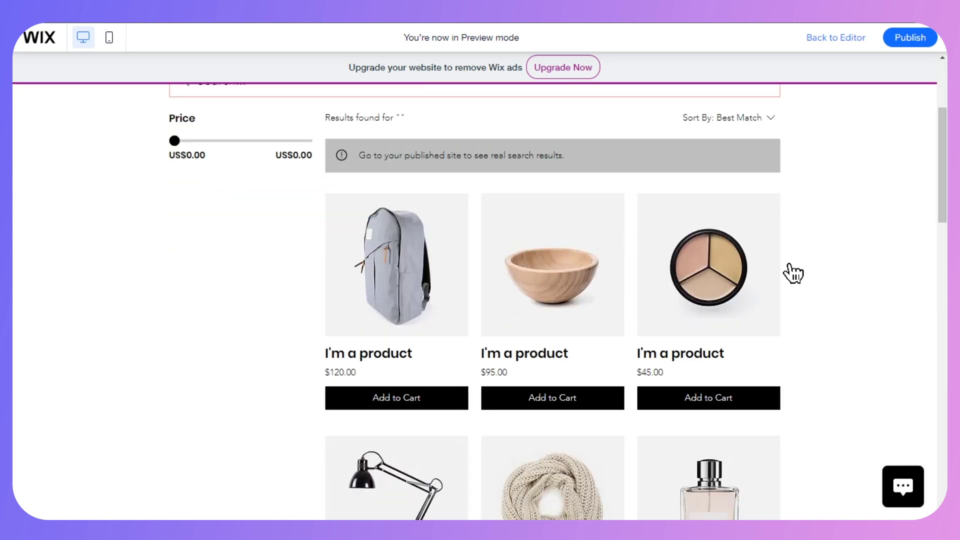
{"action": "left_click_drag", "start_coordinate": [945, 142], "coordinate": [945, 97]}
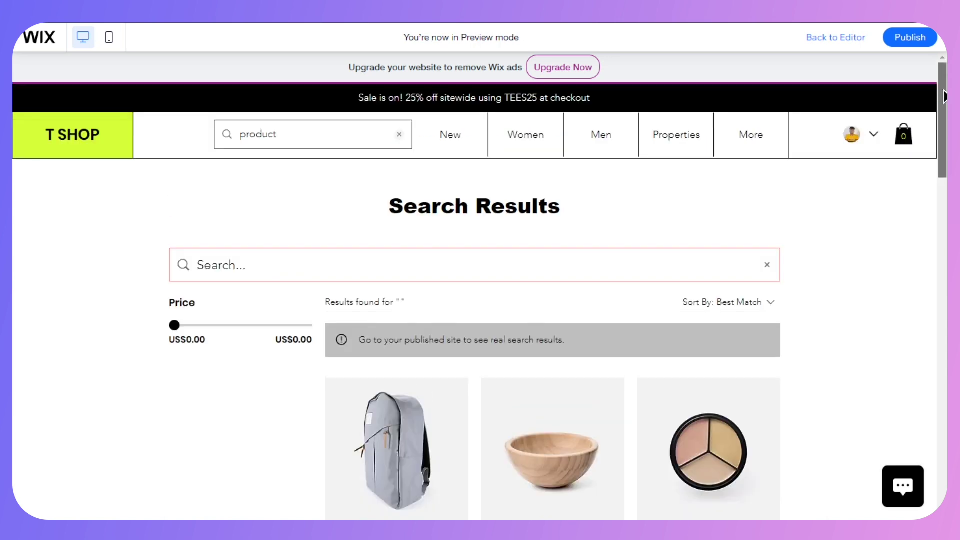
Step: Check the header search's product suggestions for 'product', then return to the T SHOP home page
{"action": "left_click", "coordinate": [320, 133]}
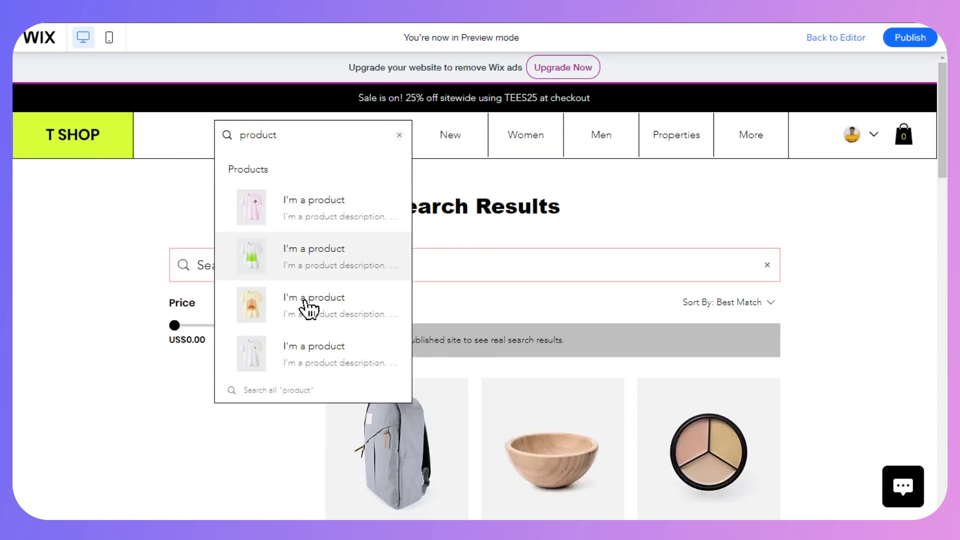
{"action": "left_click_drag", "start_coordinate": [247, 135], "coordinate": [311, 135]}
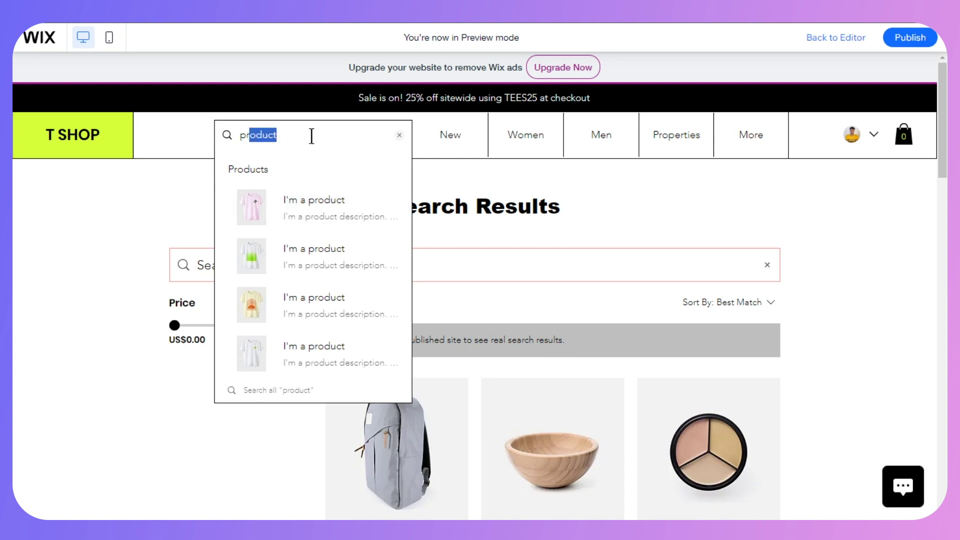
{"action": "left_click", "coordinate": [320, 158]}
{"action": "left_click", "coordinate": [650, 172]}
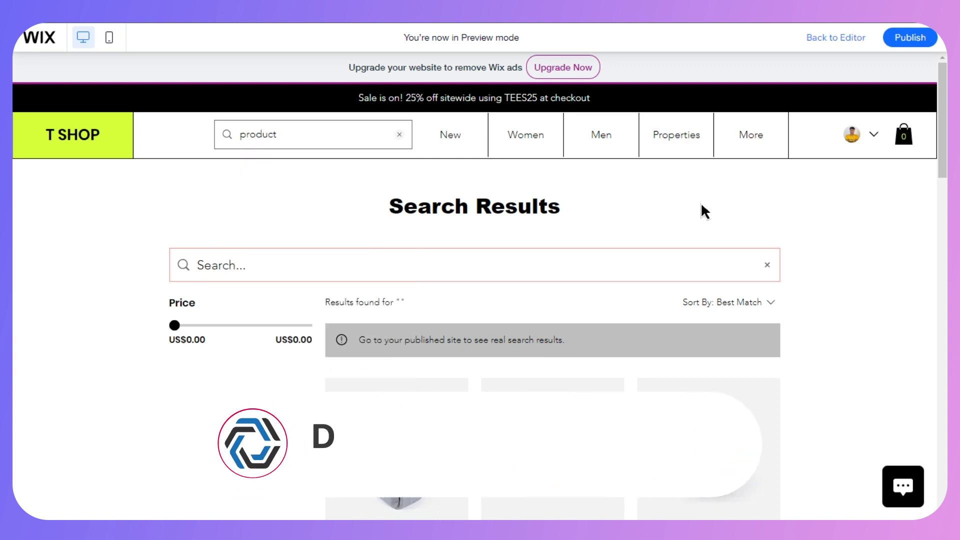
{"action": "left_click", "coordinate": [70, 133]}
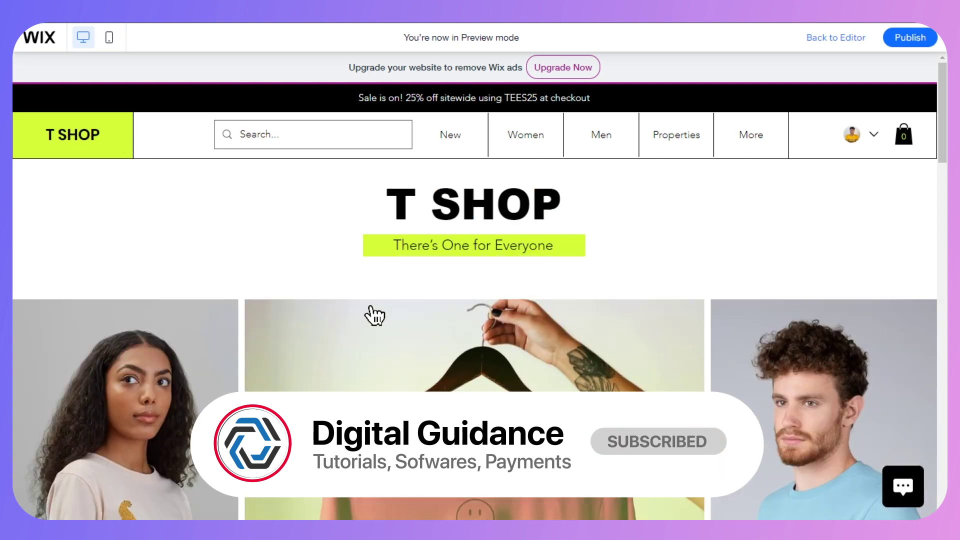